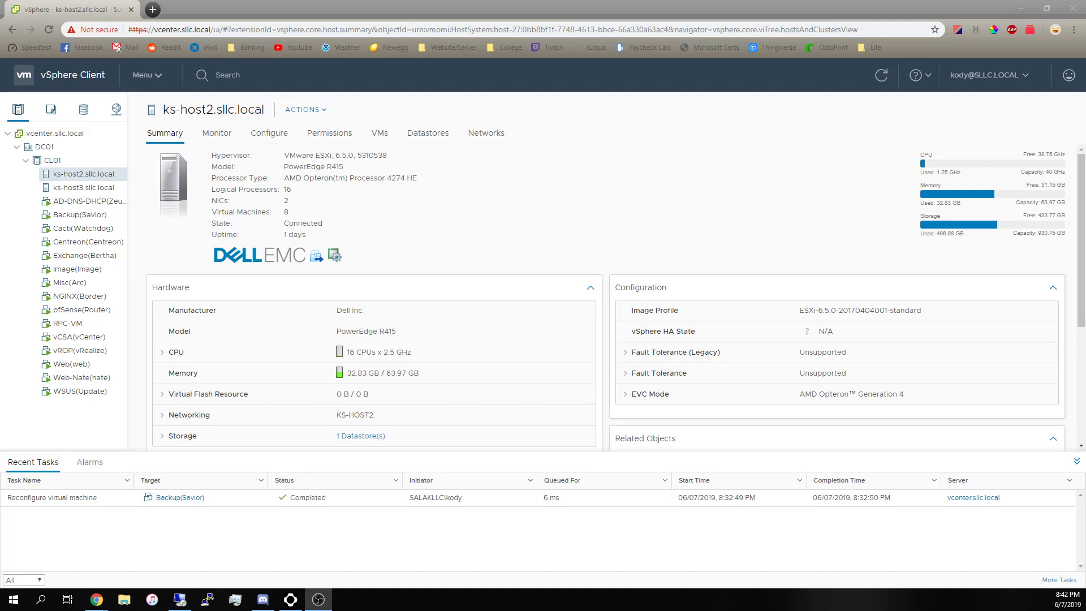
# Review the summary page of host ks-host3.sllc.local for its hardware and resource usage.
pyautogui.click(625, 176)
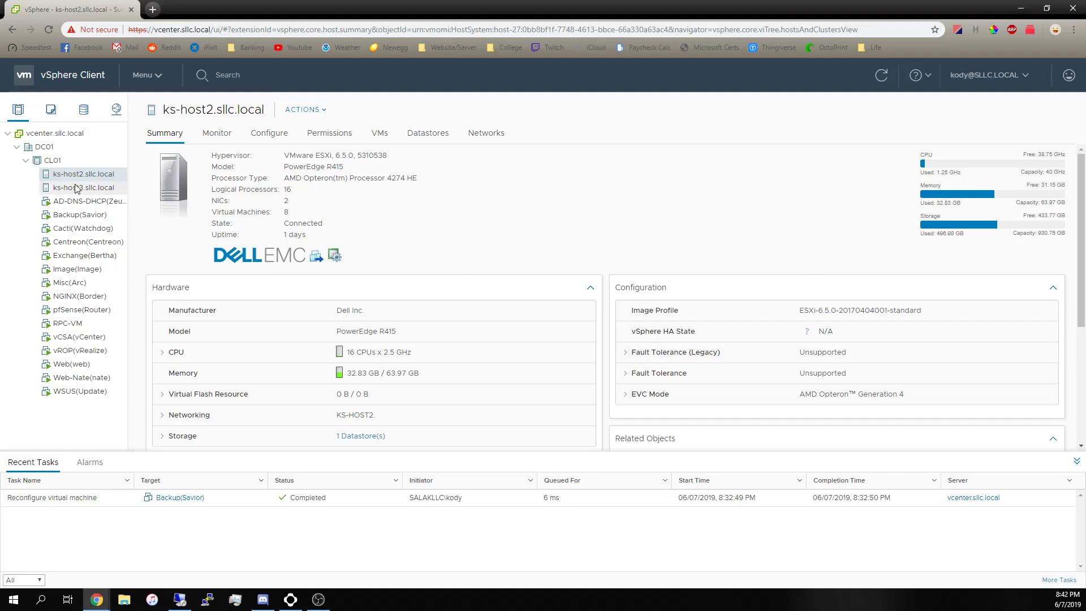
pyautogui.click(104, 189)
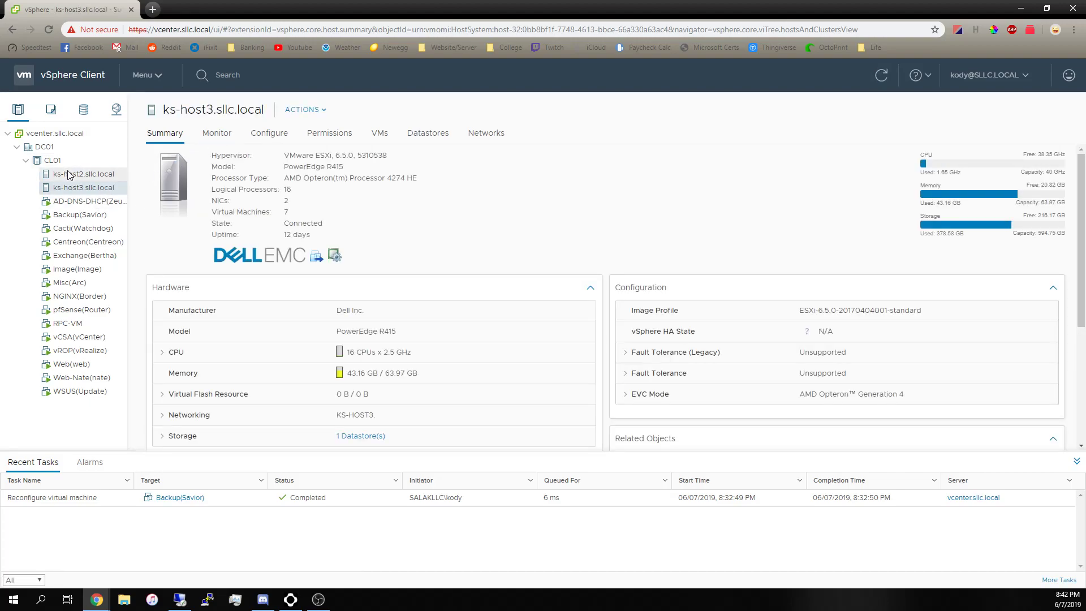
pyautogui.moveTo(284, 179); pyautogui.dragTo(441, 181)
pyautogui.click(440, 182)
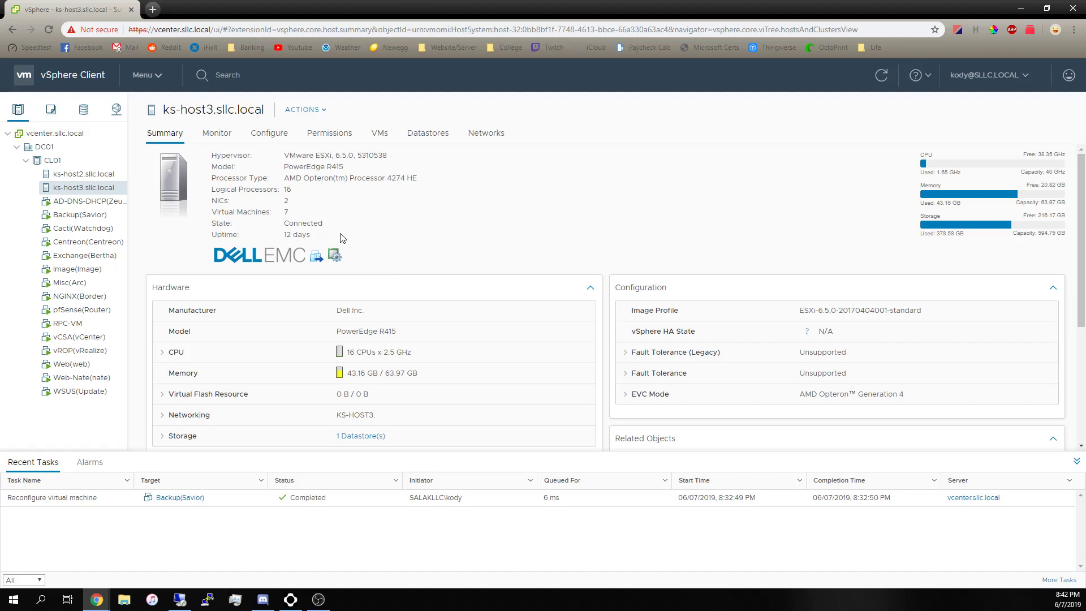
# Examine which datastores ks-host3.sllc.local and ks-host2.sllc.local use, and return to the hosts and clusters inventory.
pyautogui.click(227, 134)
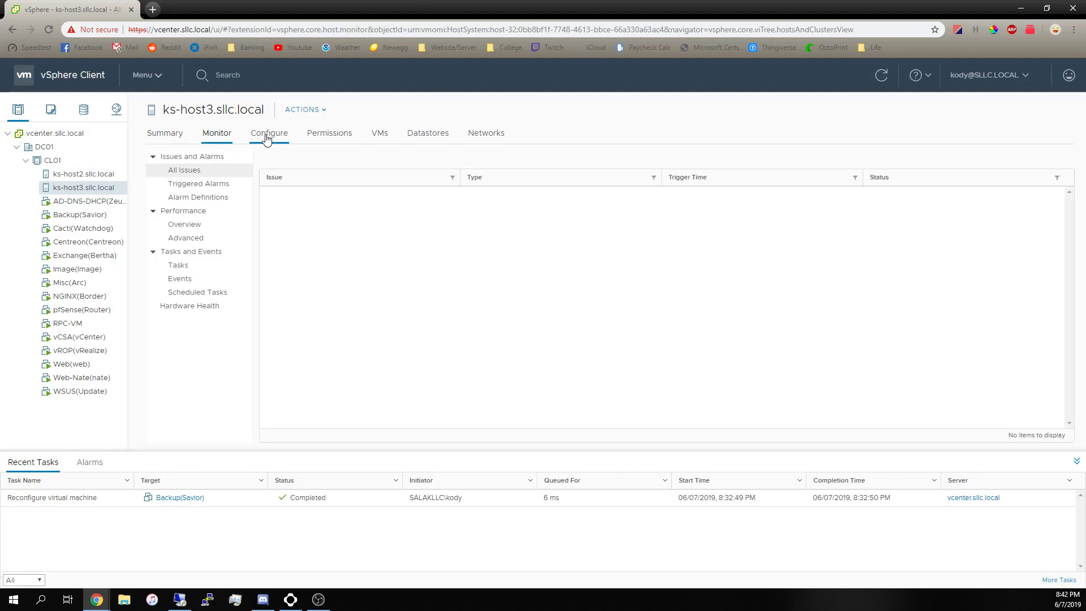
pyautogui.click(410, 136)
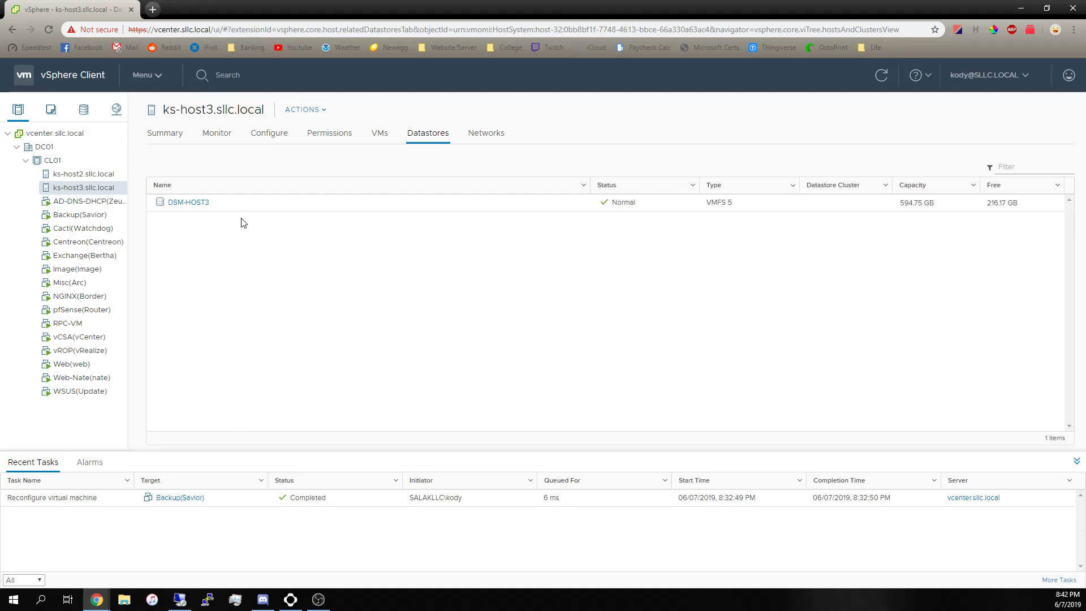
pyautogui.click(254, 207)
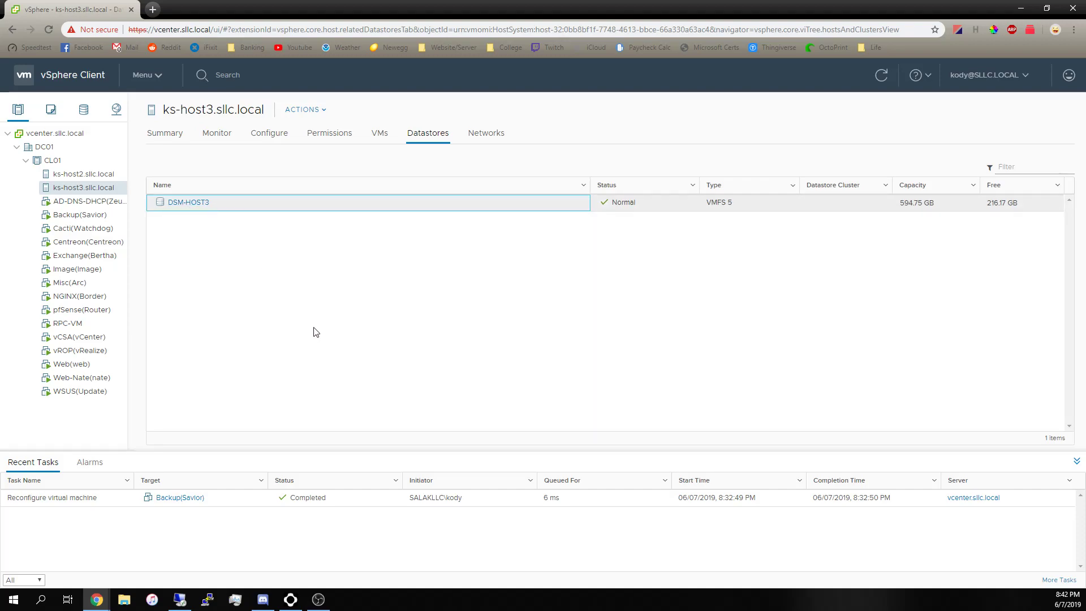
pyautogui.click(97, 176)
pyautogui.click(224, 206)
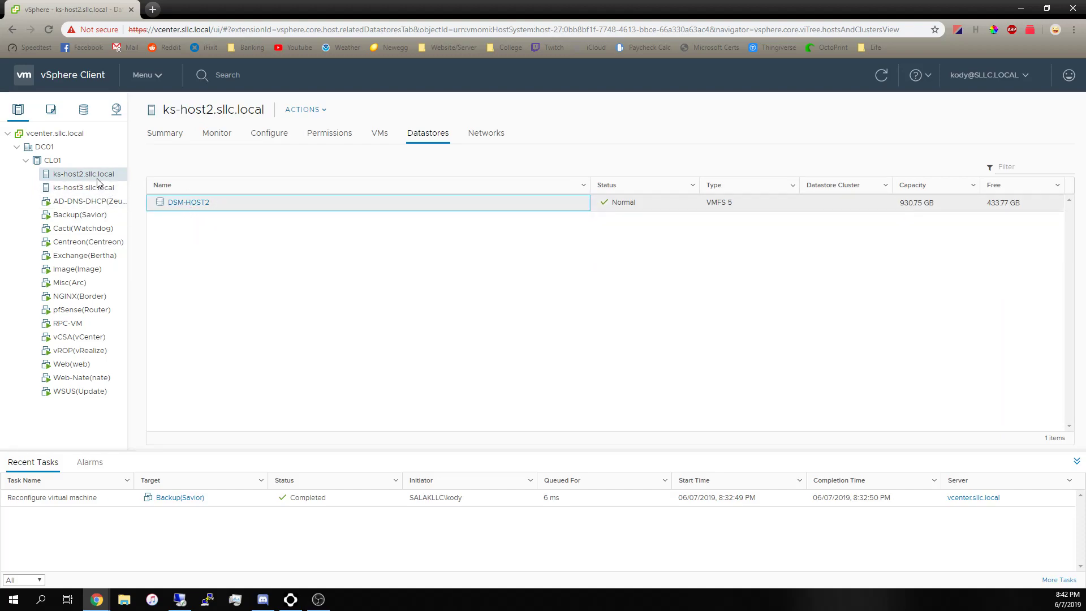
pyautogui.click(101, 189)
pyautogui.click(207, 208)
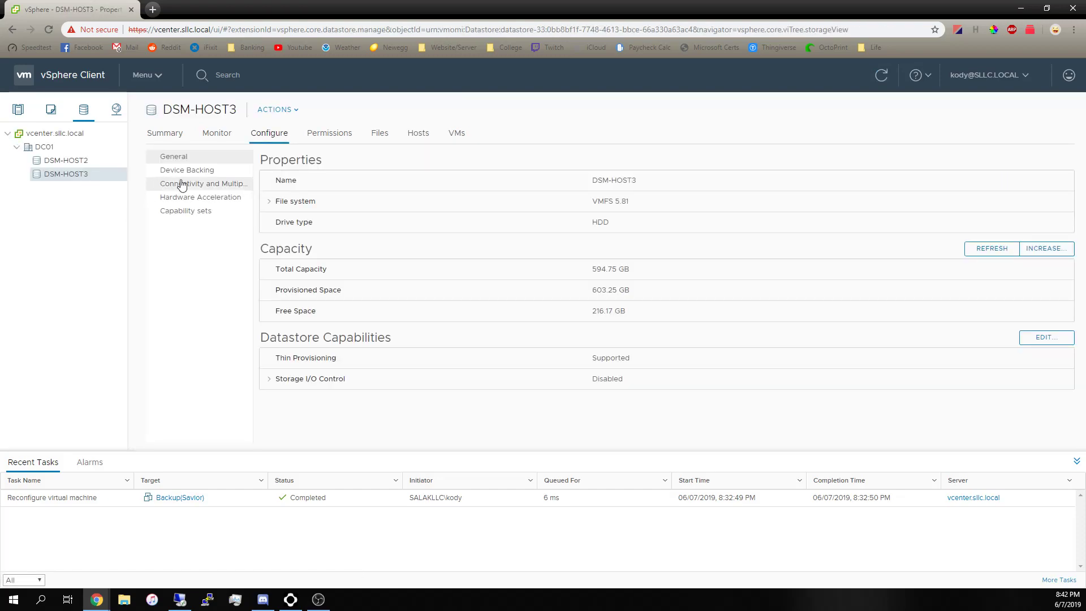
pyautogui.click(18, 109)
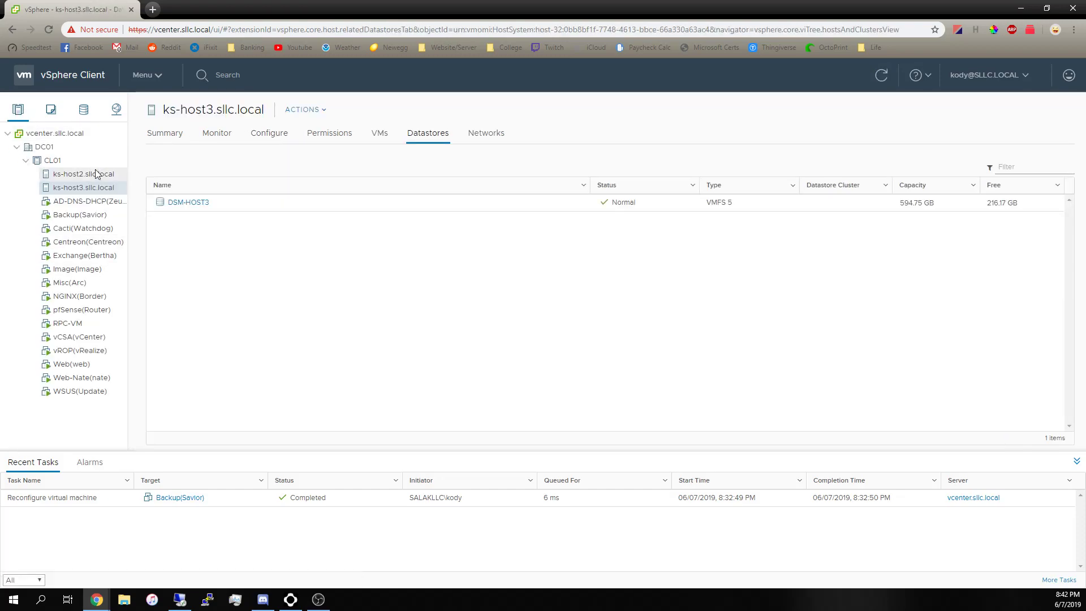
# Review the summary of ks-host3.sllc.local and locate the NGINX(Border) machine in its virtual machine list.
pyautogui.click(160, 140)
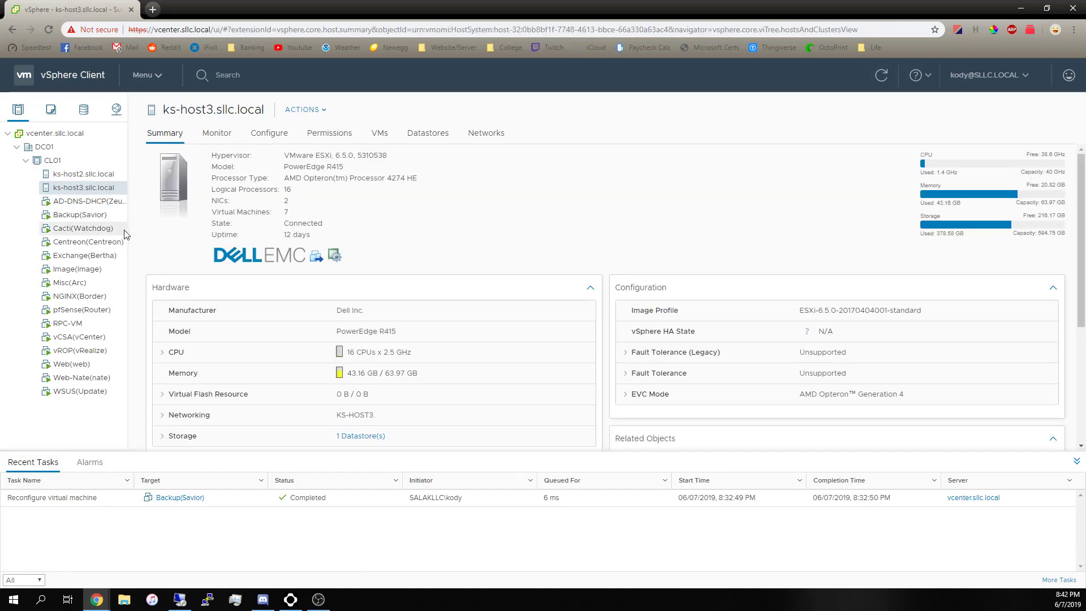
pyautogui.moveTo(336, 255)
pyautogui.click(379, 136)
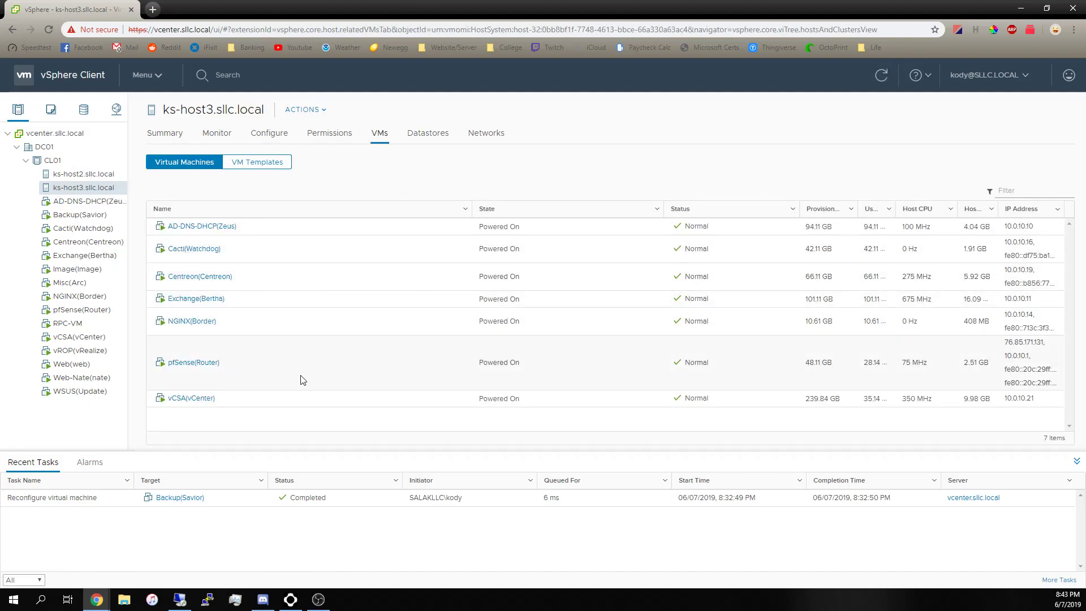
pyautogui.click(275, 323)
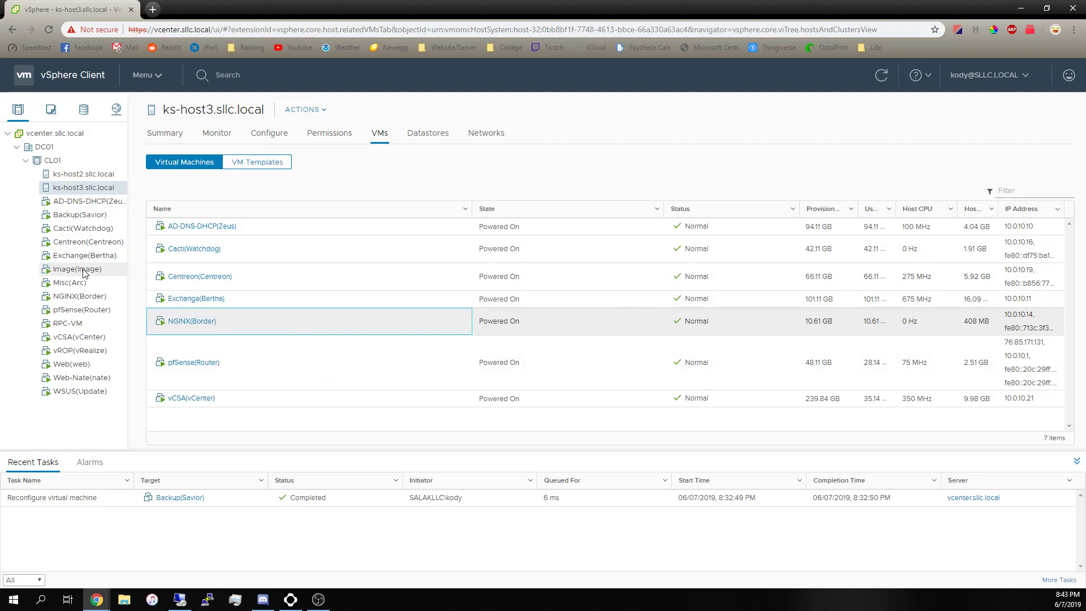
# Start migrating the NGINX(Border) virtual machine with the migration type that changes both compute resource and storage.
pyautogui.click(70, 298)
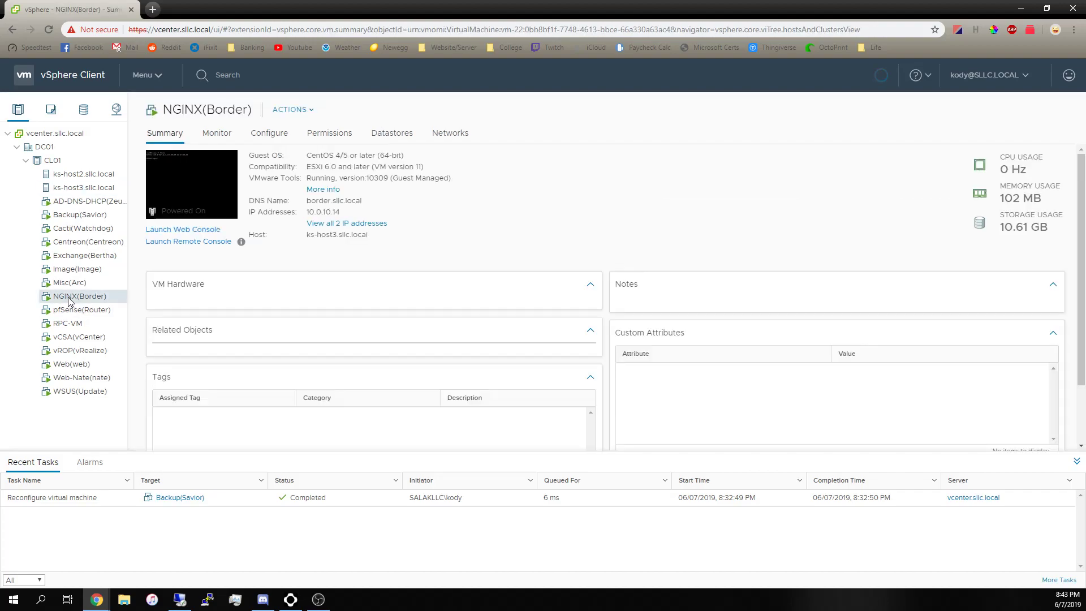
pyautogui.rightClick(70, 298)
pyautogui.click(151, 326)
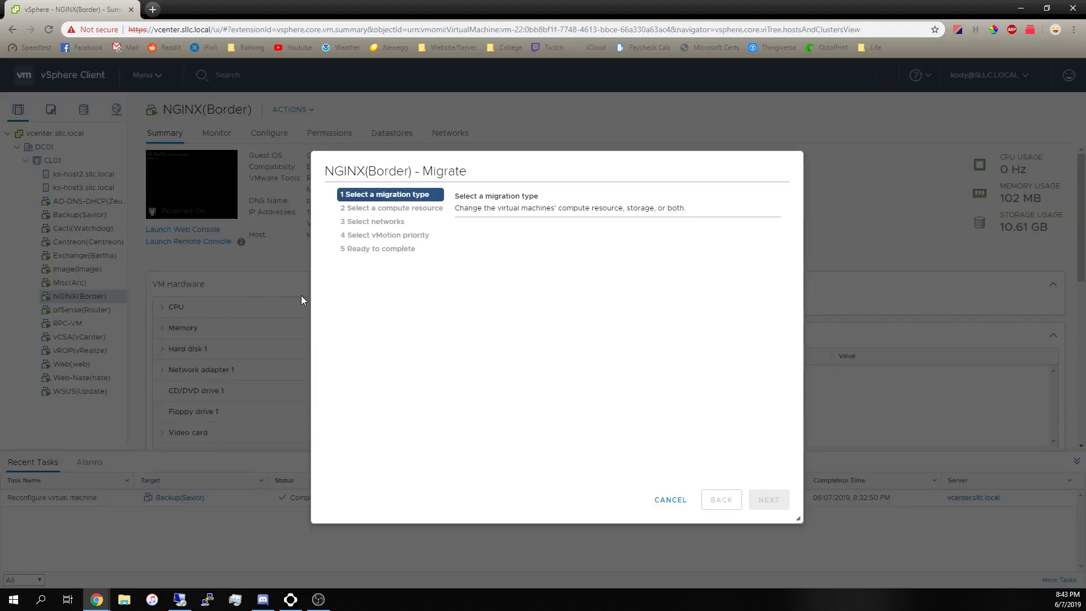
pyautogui.click(458, 291)
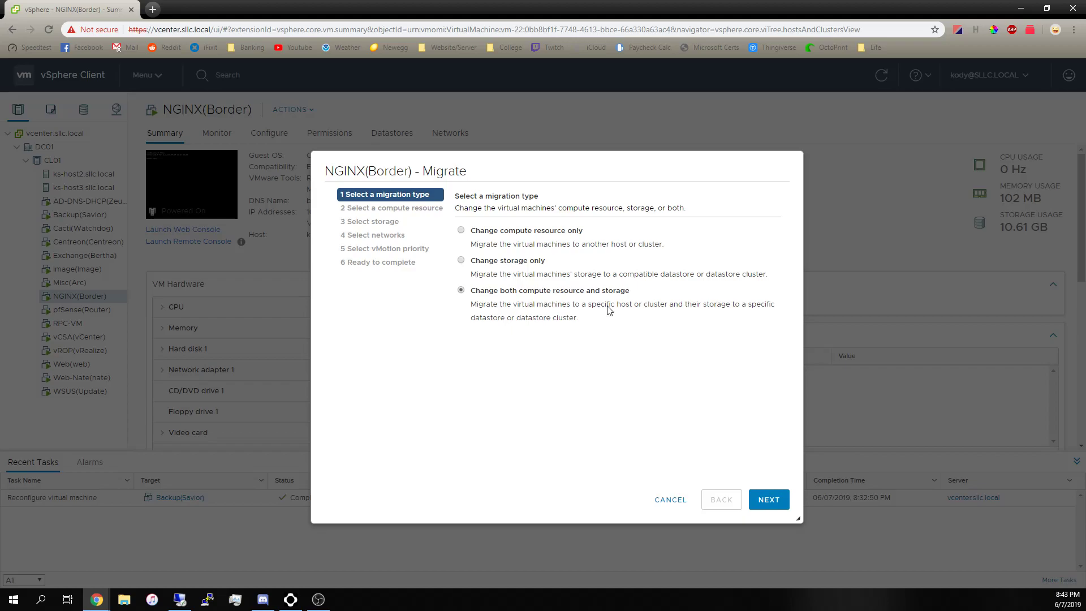
pyautogui.click(767, 501)
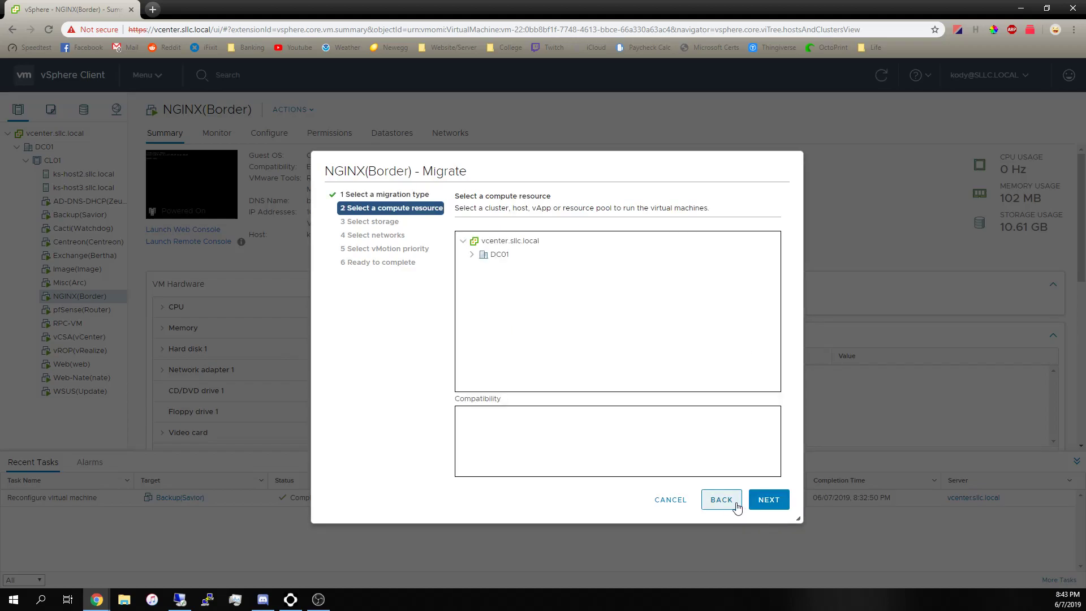
# Choose ks-host2.sllc.local in cluster CL01 as the destination host and DSM-HOST2 as the destination storage.
pyautogui.click(471, 254)
pyautogui.click(481, 268)
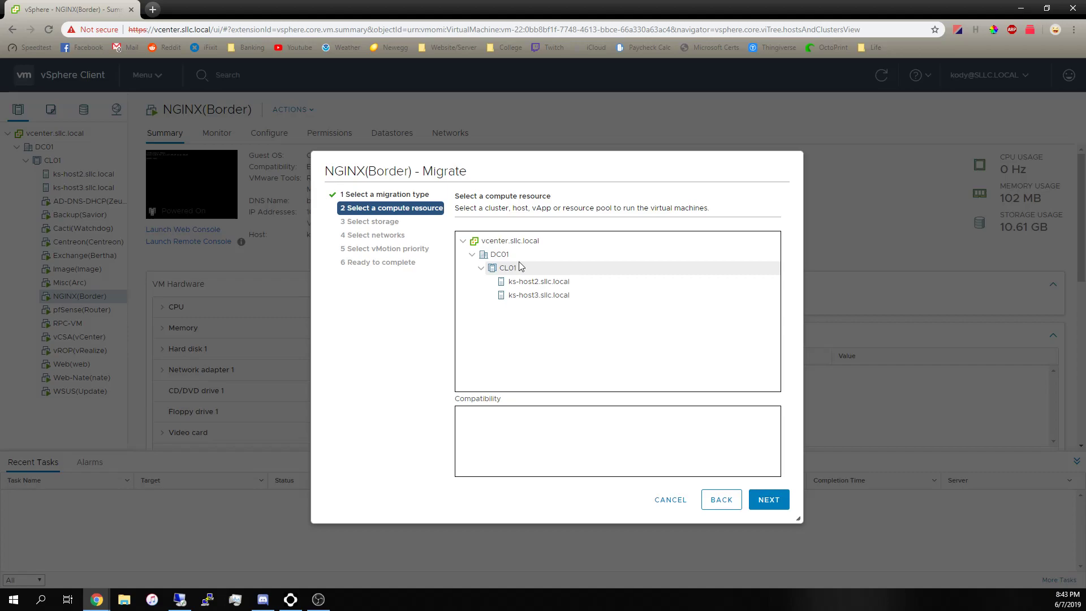
pyautogui.click(544, 281)
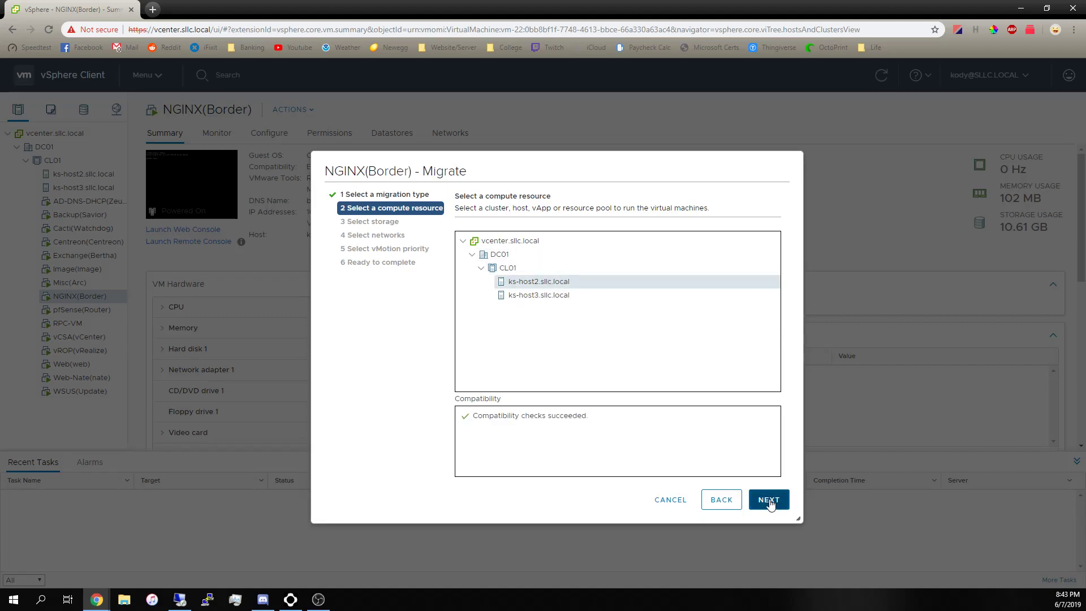
pyautogui.click(767, 500)
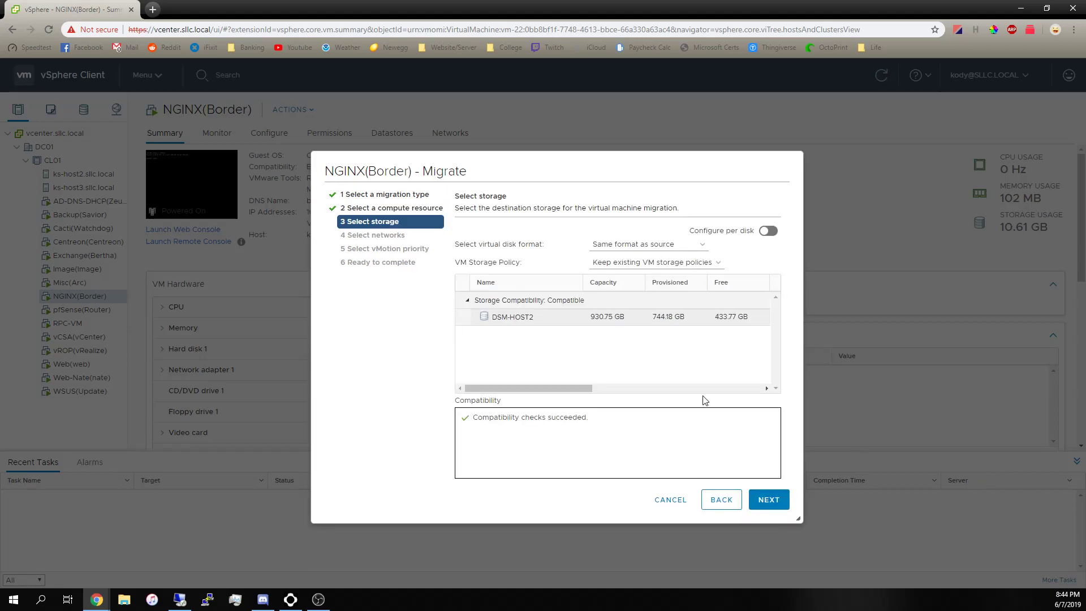
pyautogui.click(525, 321)
# Try ks-host3.sllc.local as the destination host to see which storage the migration offers.
pyautogui.click(720, 500)
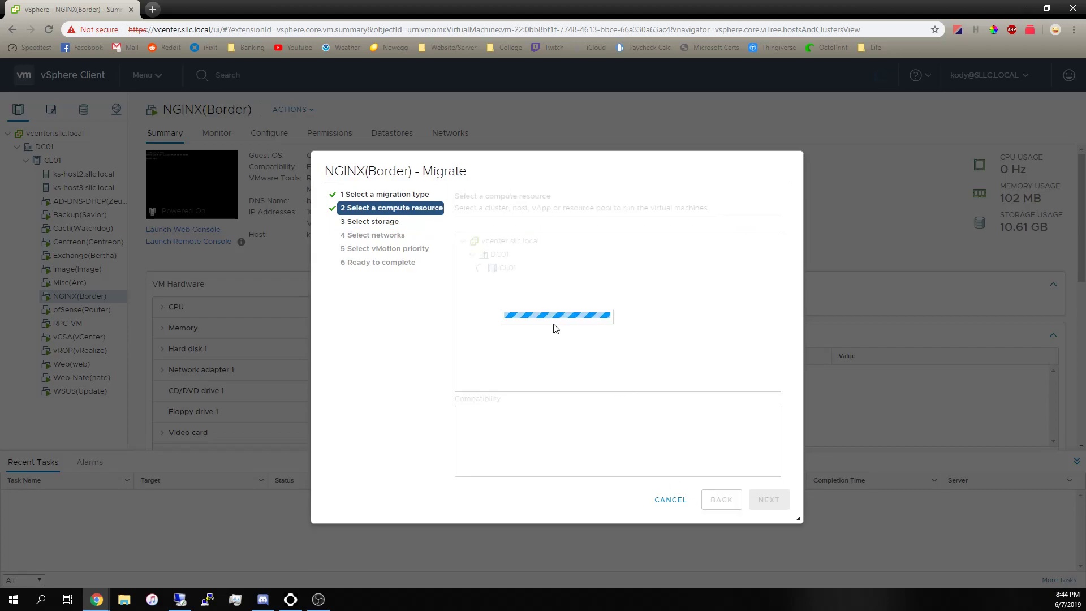
pyautogui.click(521, 295)
pyautogui.click(768, 500)
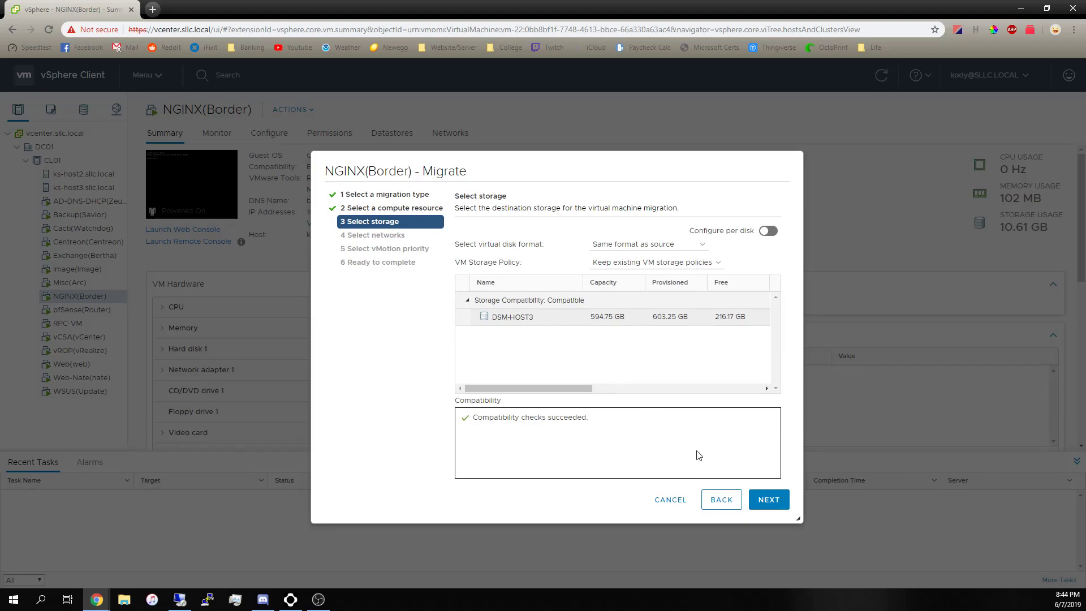
# Set the destination host back to ks-host2.sllc.local and select DSM-HOST2 as the migration's storage.
pyautogui.click(712, 498)
pyautogui.click(624, 281)
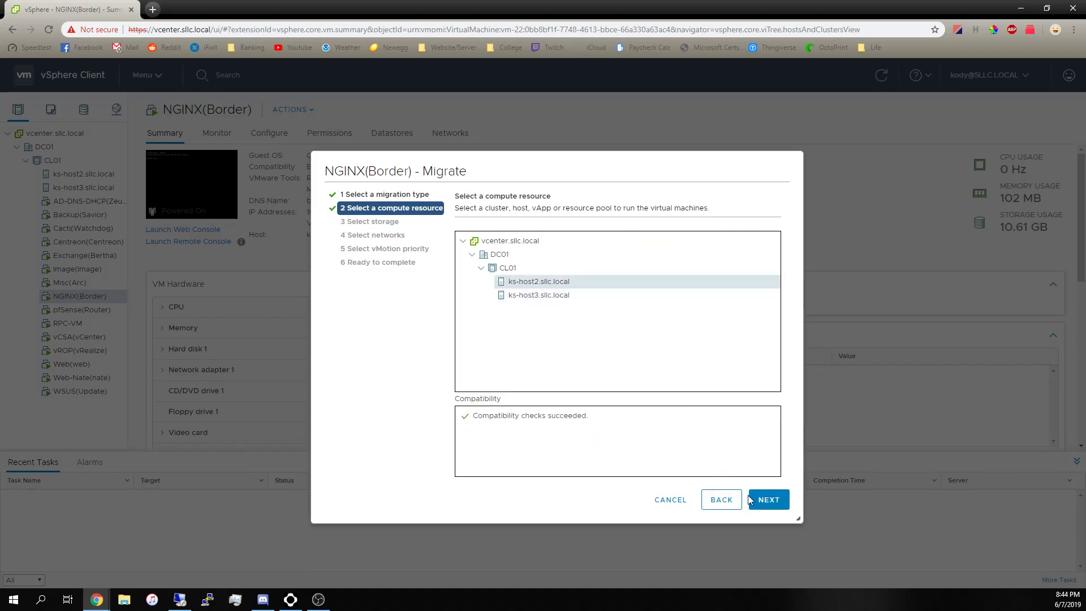
pyautogui.click(768, 499)
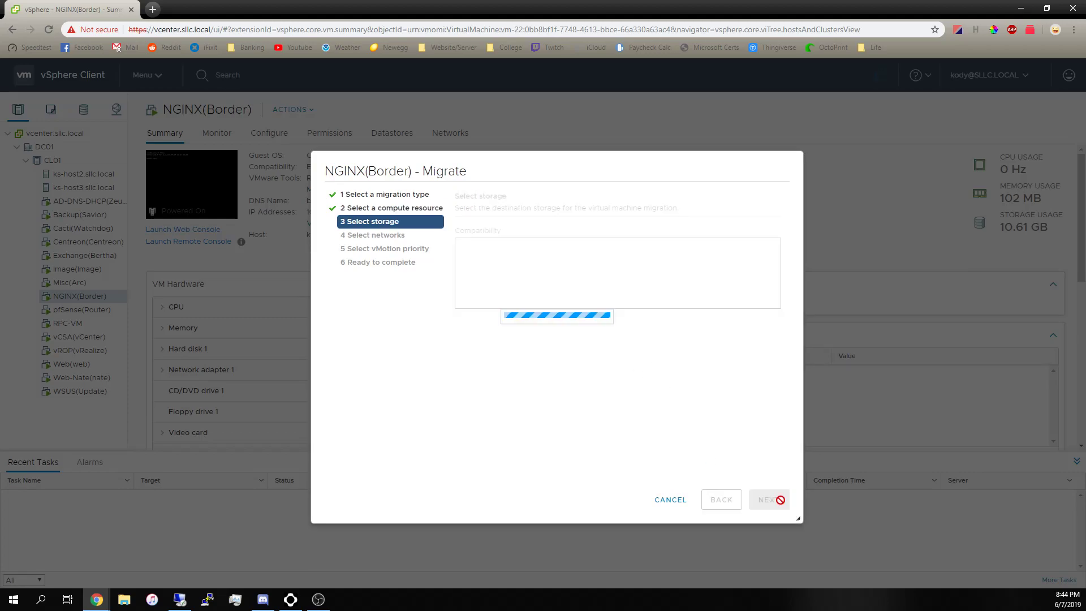
pyautogui.click(552, 321)
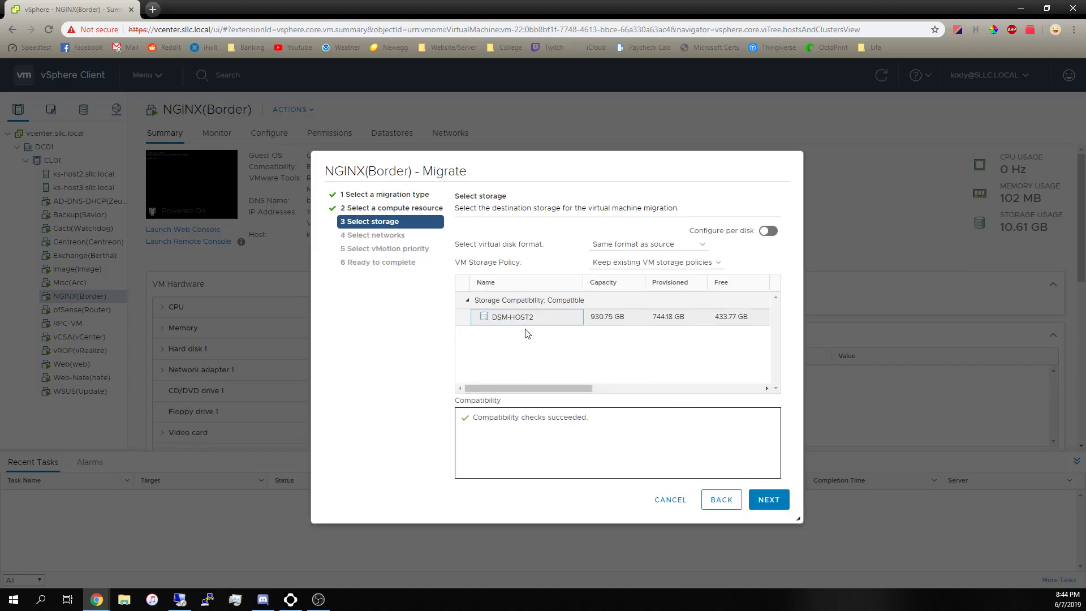
pyautogui.click(771, 501)
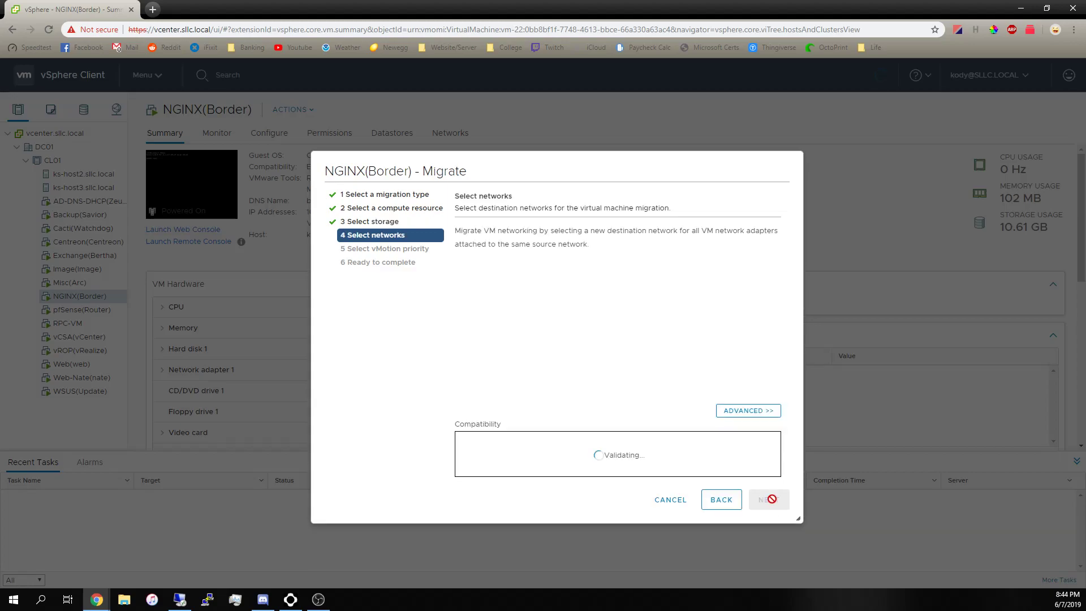
# Keep the existing networks and high vMotion priority, and start the migration of NGINX(Border).
pyautogui.click(763, 500)
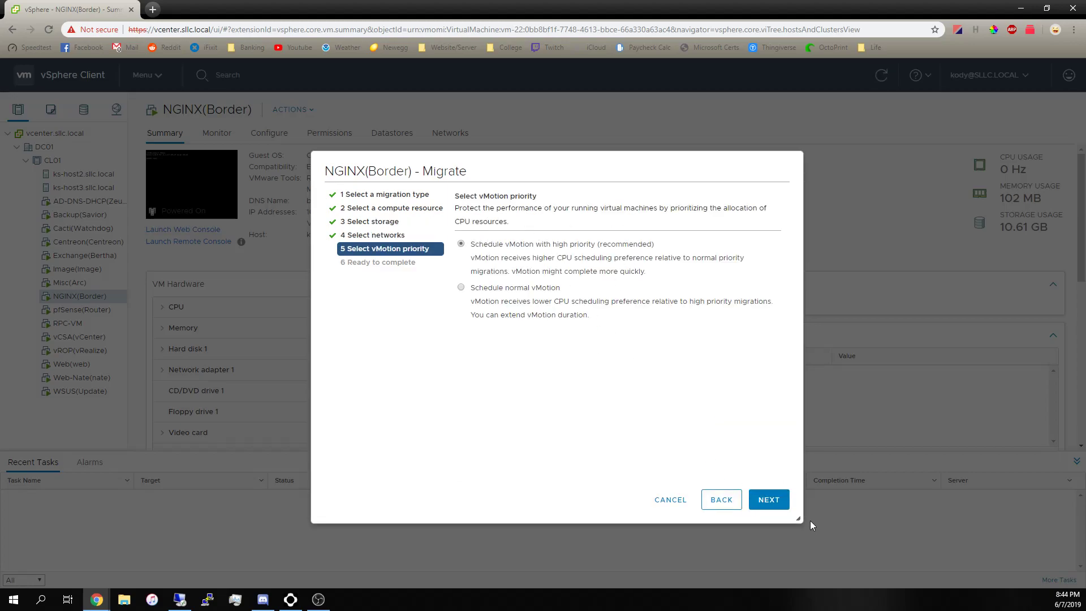
pyautogui.click(782, 504)
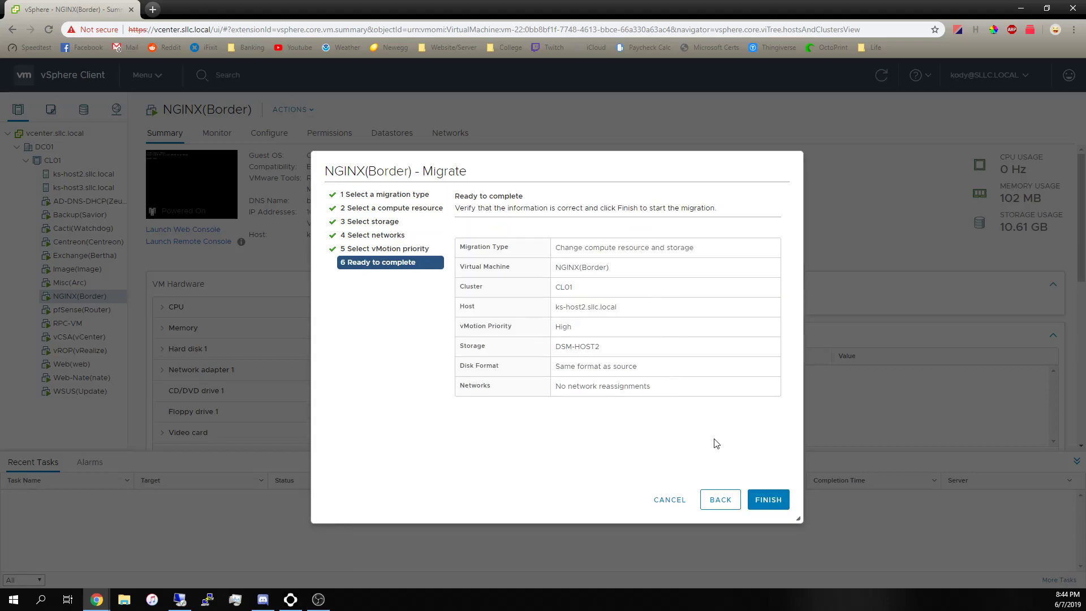
pyautogui.click(764, 497)
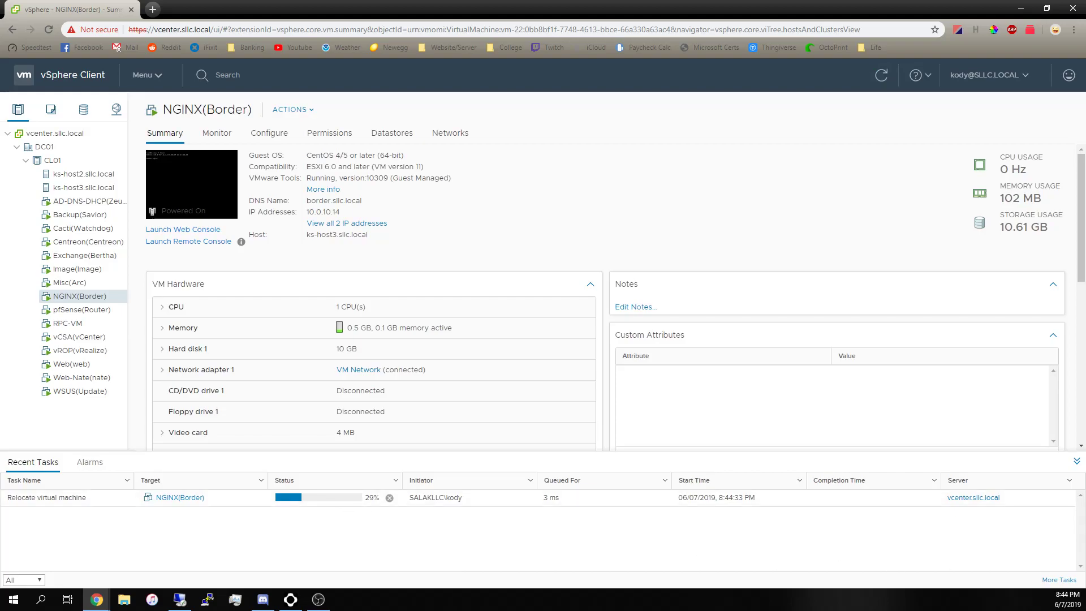
# Open the remote console of NGINX(Border) and check that the migrated machine's login prompt responds.
pyautogui.hotkey('alt', 'Tab')
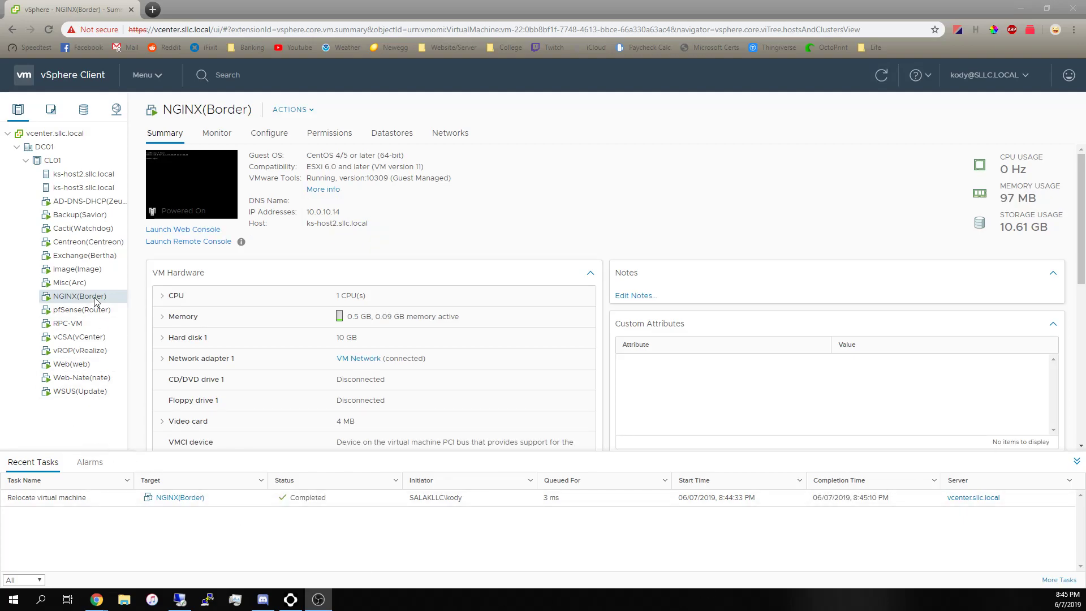
pyautogui.click(118, 287)
pyautogui.click(188, 241)
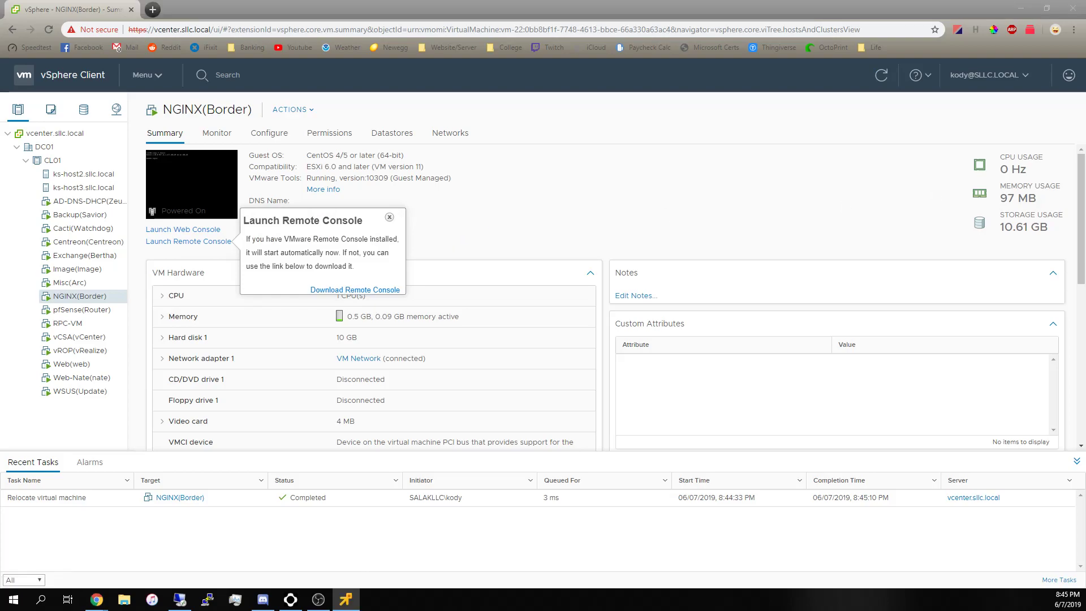
pyautogui.moveTo(426, 126); pyautogui.dragTo(326, 69)
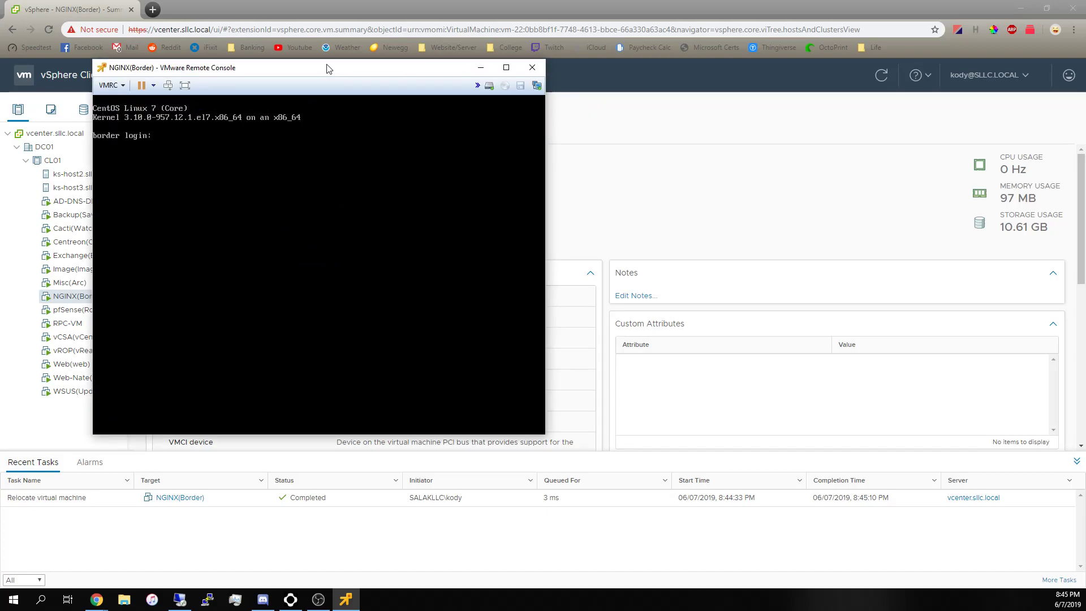
pyautogui.click(225, 198)
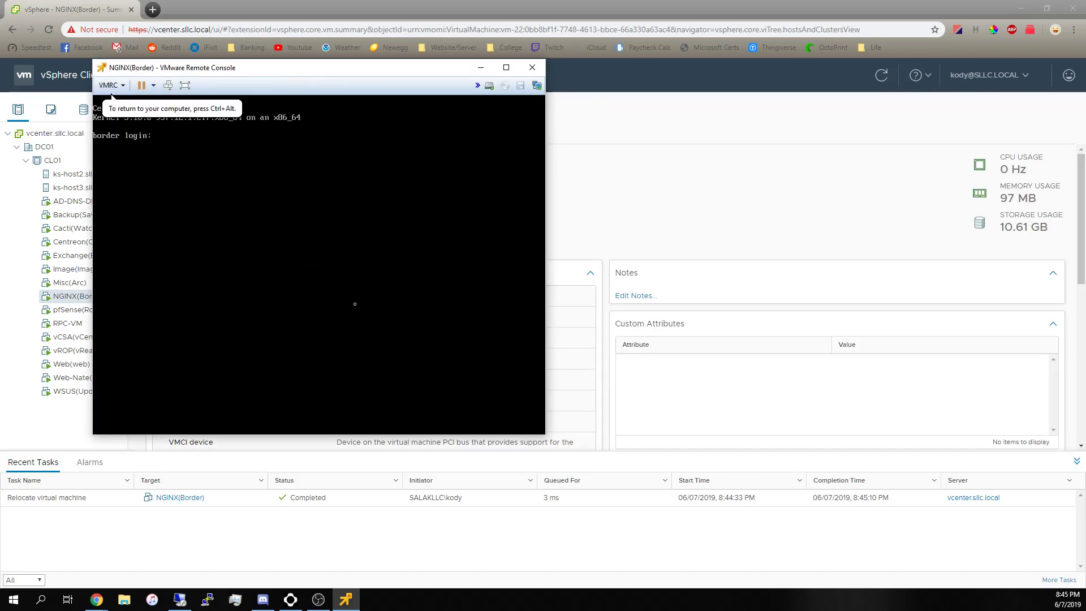
pyautogui.hotkey('ctrl', 'alt')
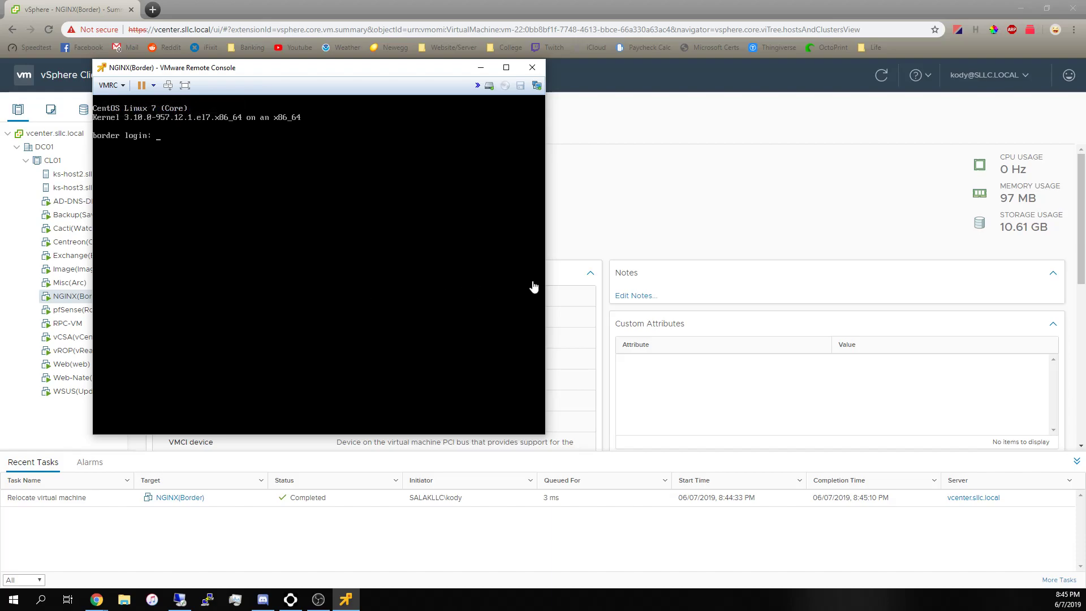